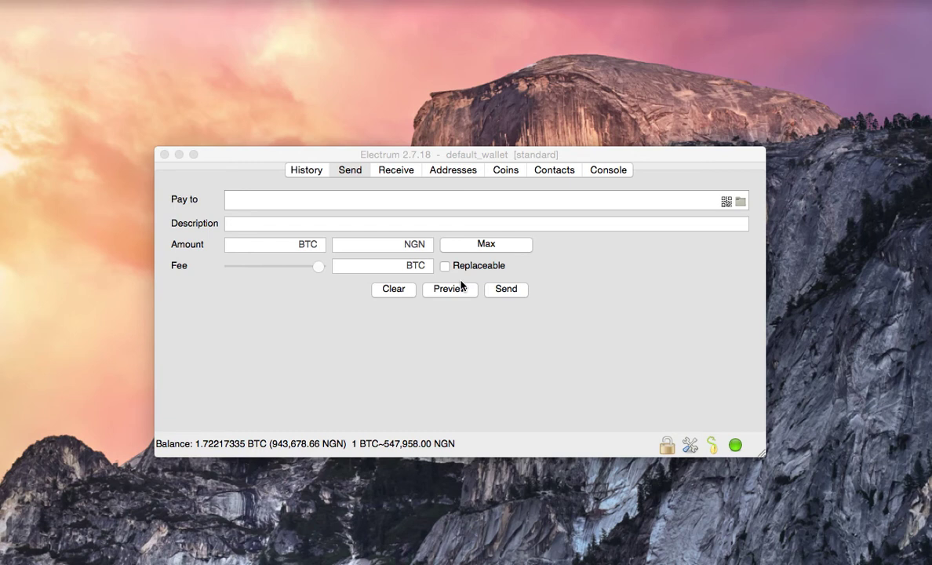
Paste the recipient's testnet address into Pay to and enter 0.025 as the BTC amount.
left_click(495, 357)
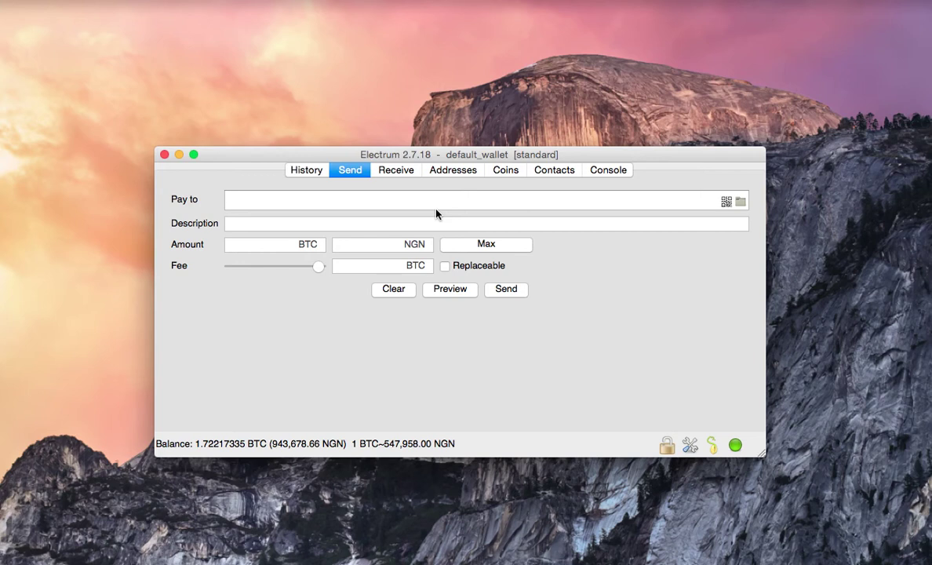
type("mzVZQ4wLJiu3D6gPWt6LcR1sLzFWqPHJVm")
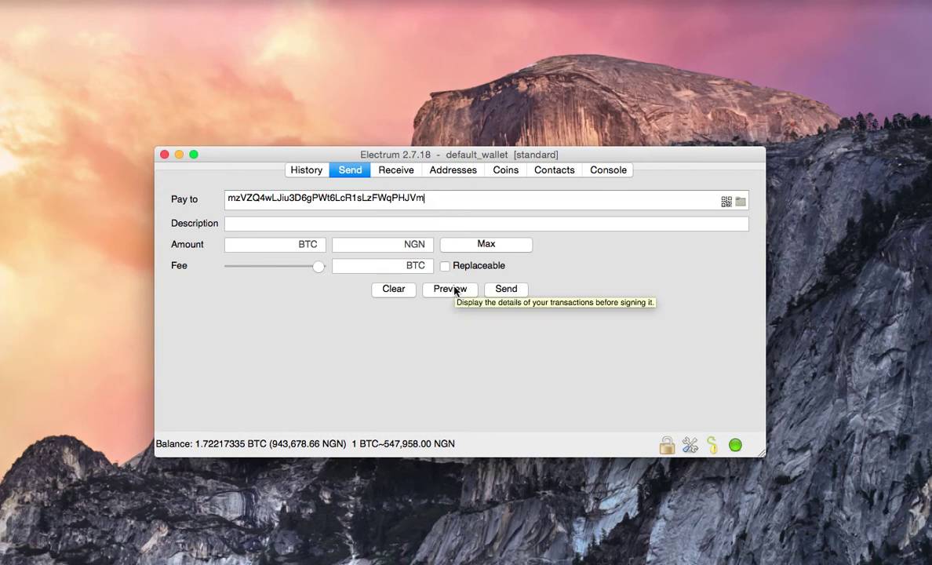
left_click(276, 248)
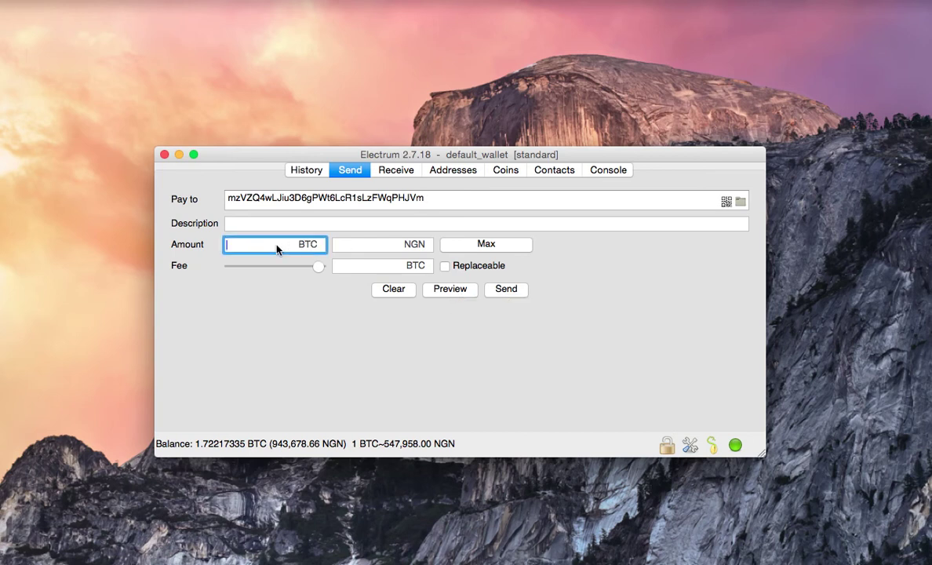
type("0.025")
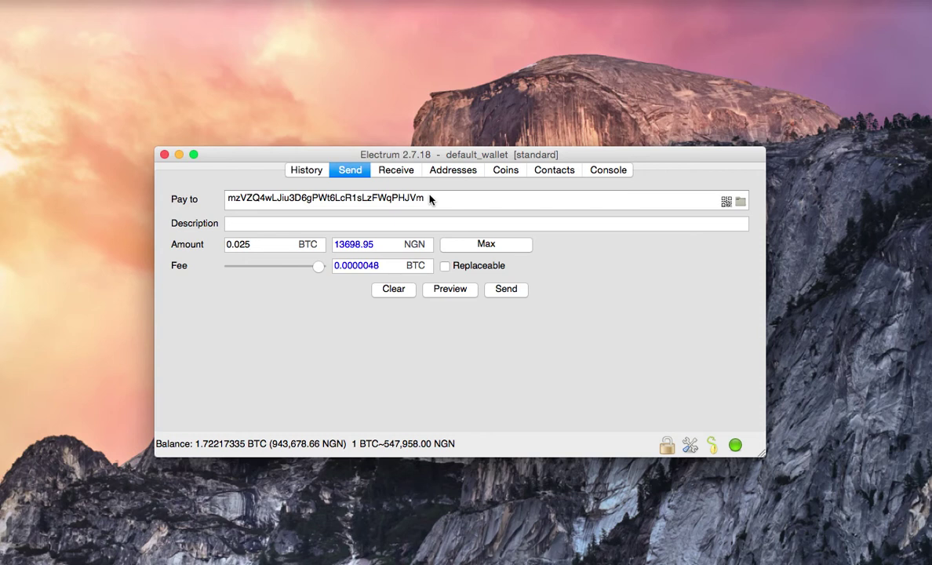
Preview the unsigned 0.025 BTC transaction: 294 bytes, one input, four outputs.
left_click(440, 290)
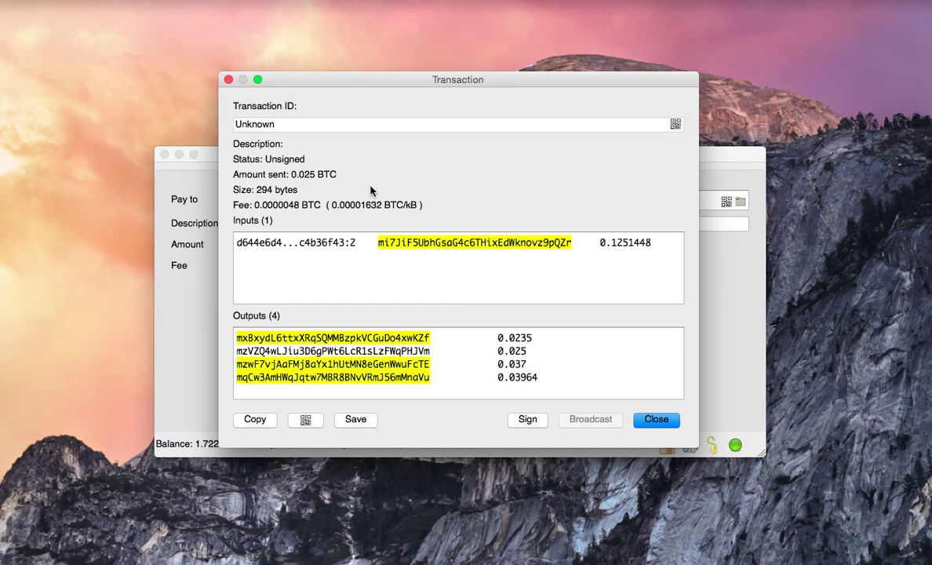
Sign the transaction, save it as signed_beacf62a.txn in electrum-tx, and close the details.
left_click(528, 421)
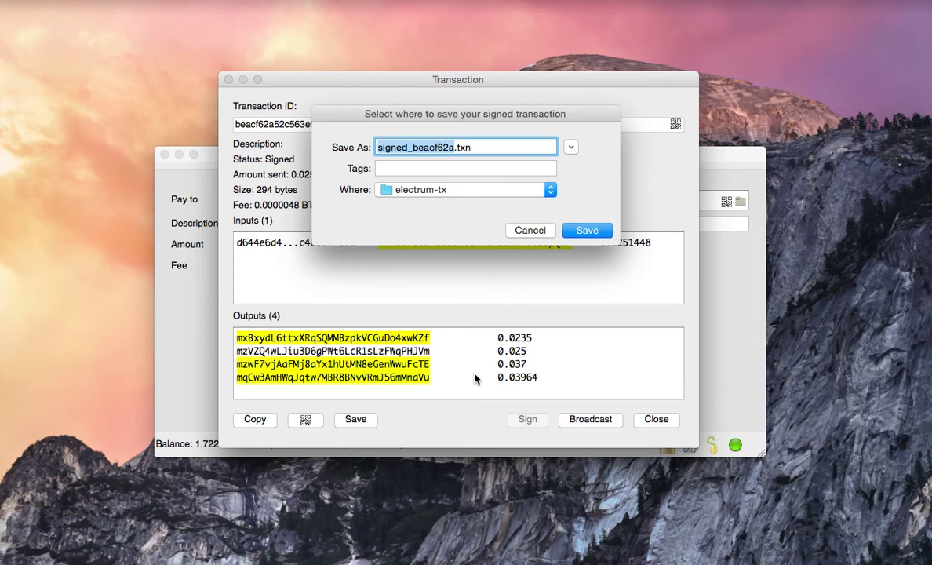
left_click(595, 231)
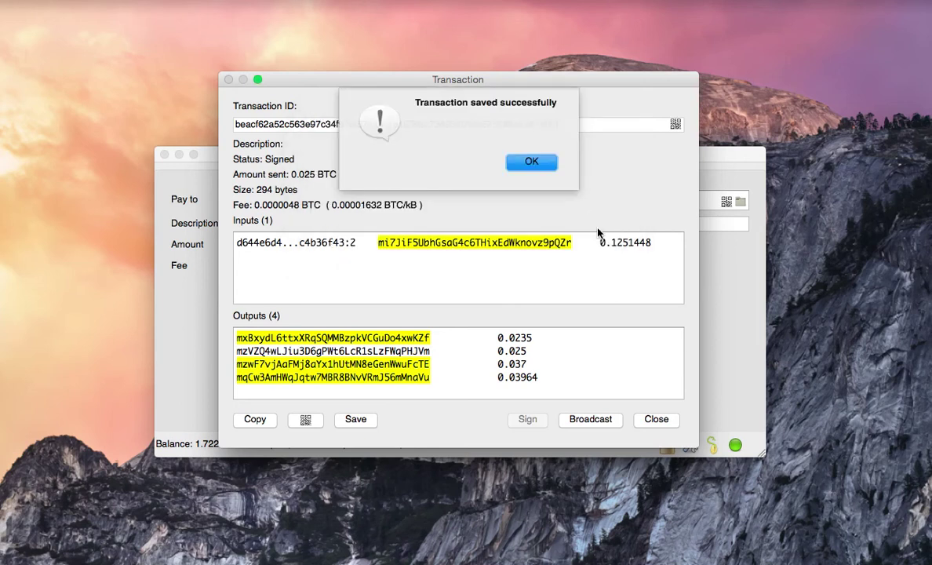
left_click(547, 166)
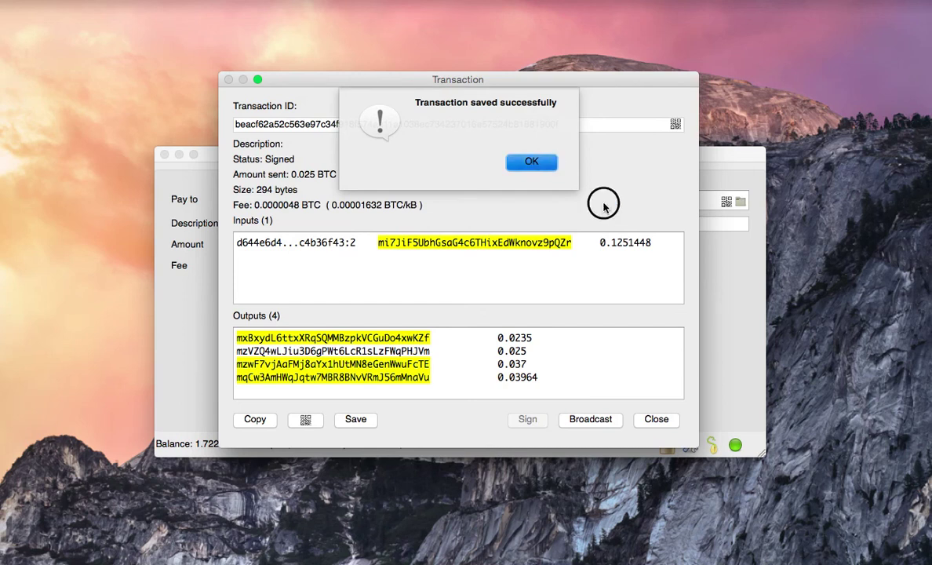
left_click(541, 163)
left_click(539, 164)
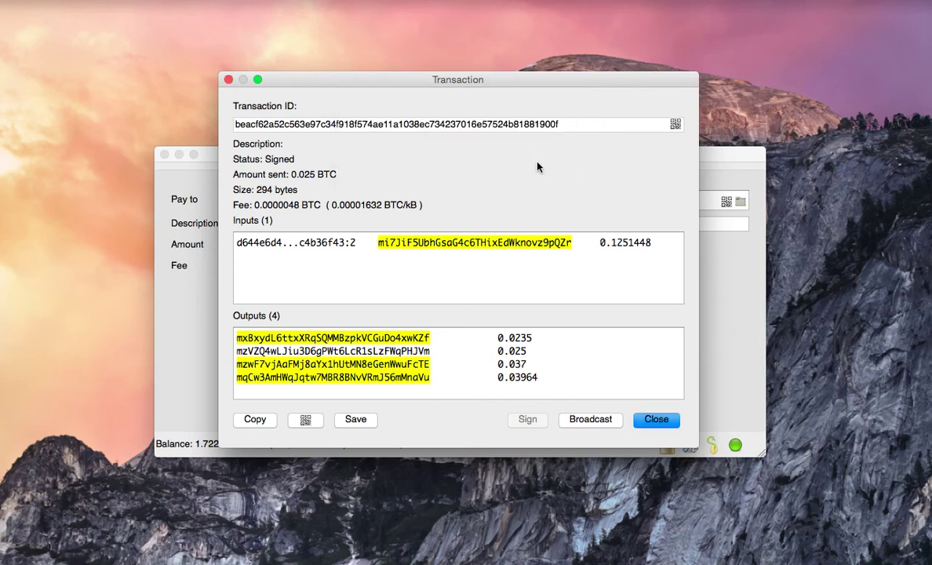
left_click(656, 420)
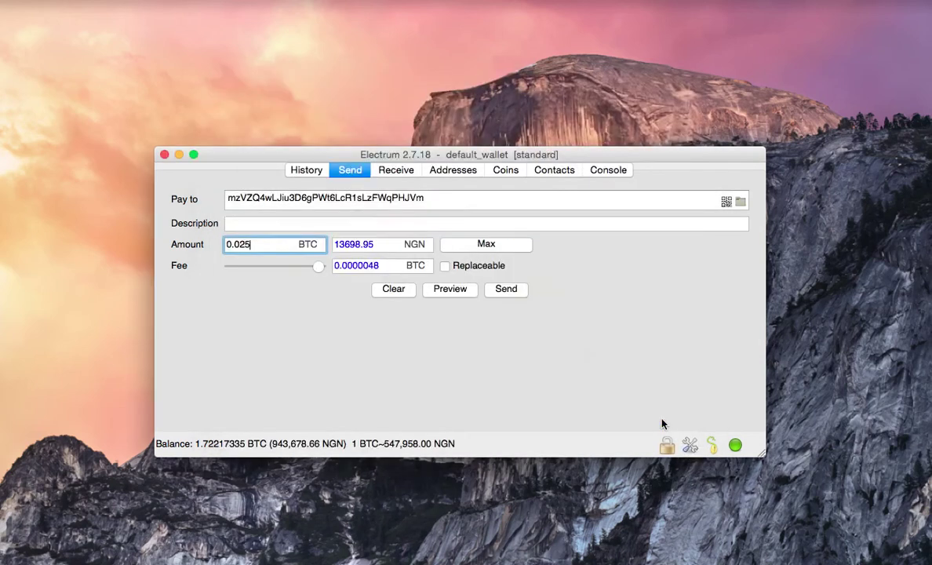
In iTerm, list the electrum-tx folder contents with ls.
left_click(573, 369)
key("super+Tab")
key("super+Tab")
key("Tab")
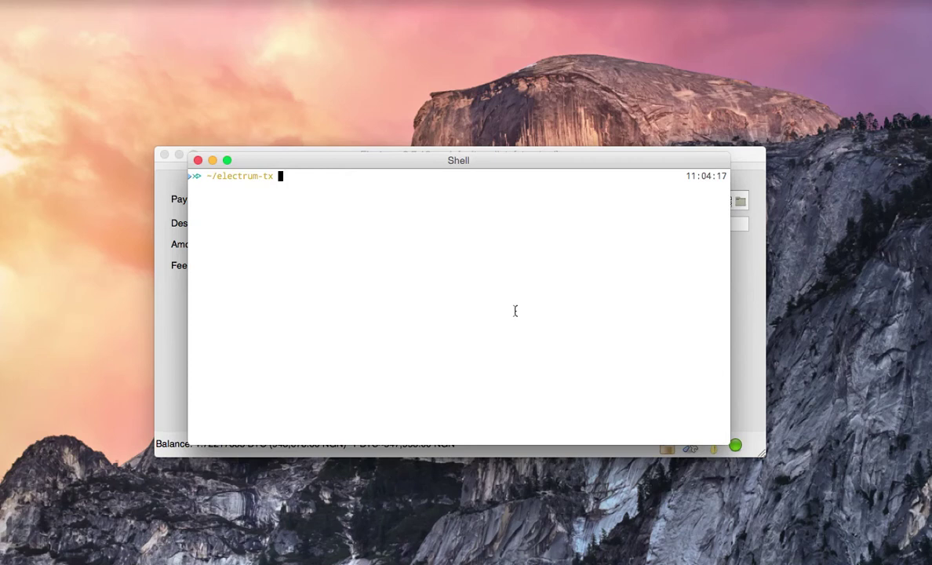
type("ls")
key("Return")
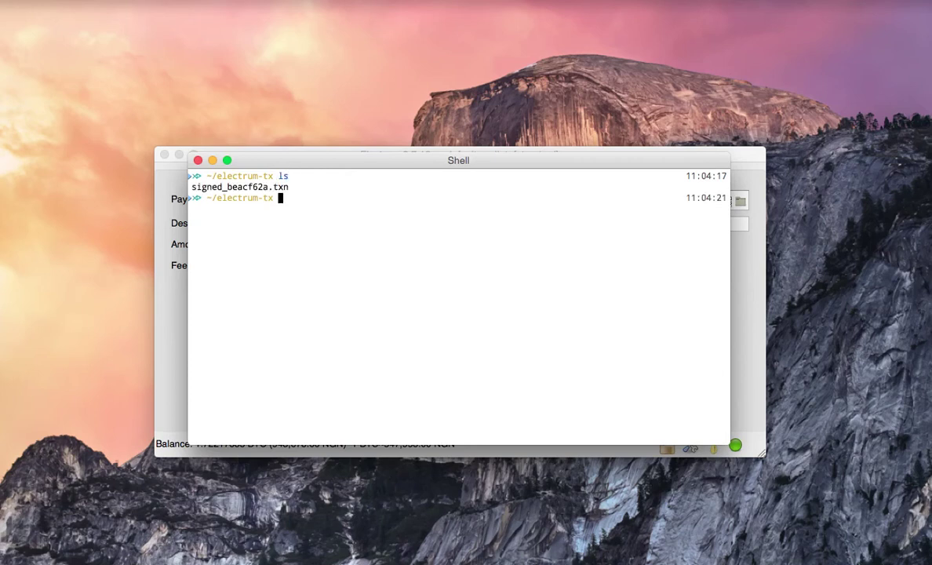
Print signed_beacf62a.txn with cat to show its hex and complete status.
type("cat sign")
key("Tab")
key("Return")
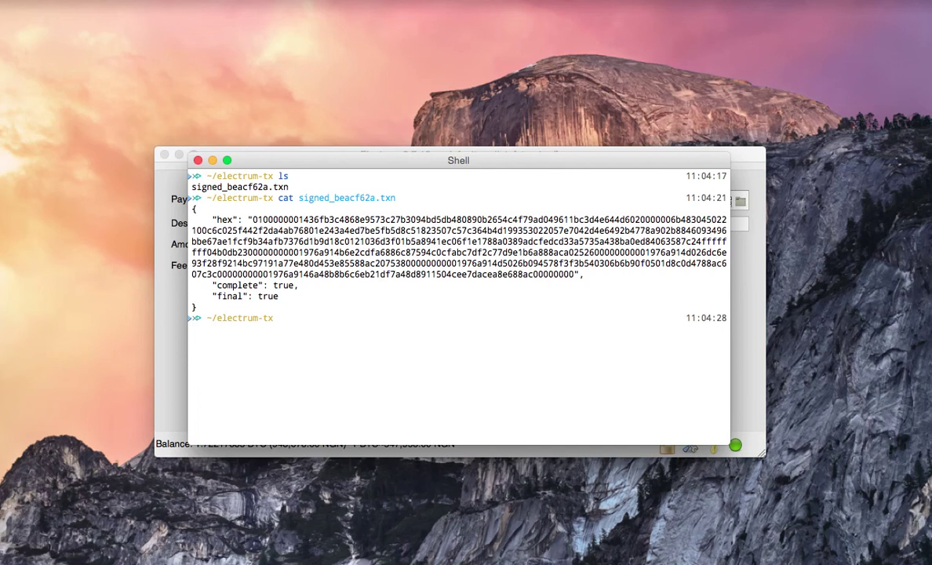
Copy signed_beacf62a.txn's hex via jq -r '.hex' | pbcopy, then bring up BlockCypher's broadcast page.
type("cat sign")
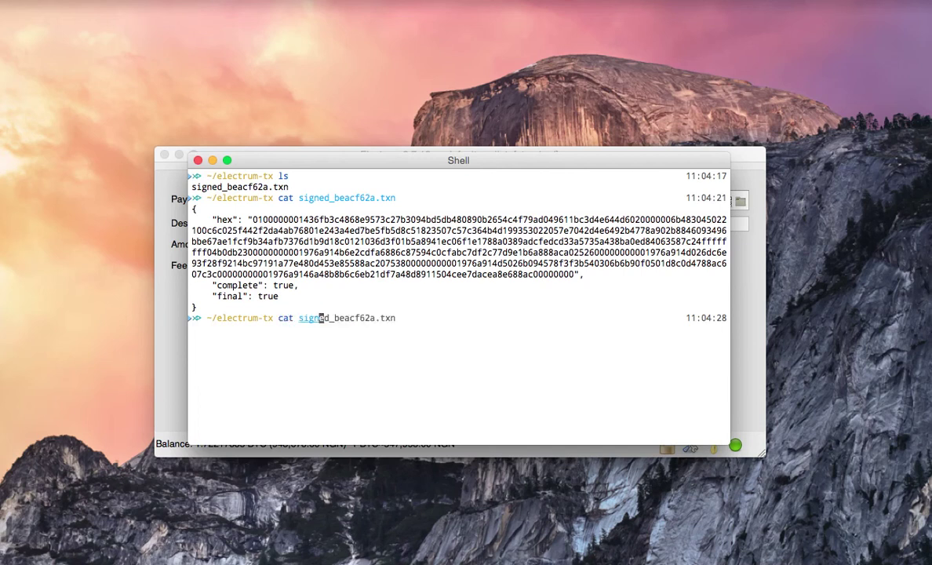
key("Tab")
type("| jq -r '.")
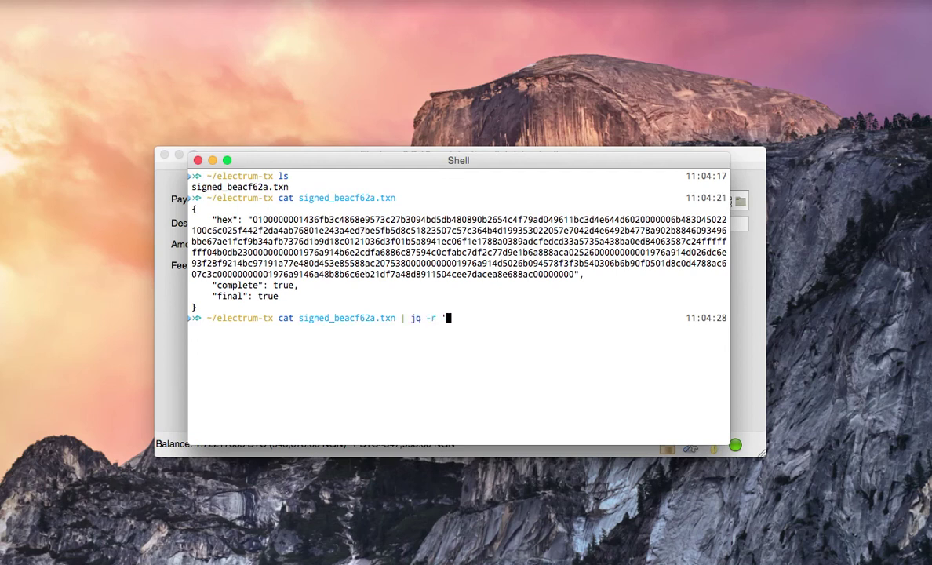
type("hex' | pbcopy")
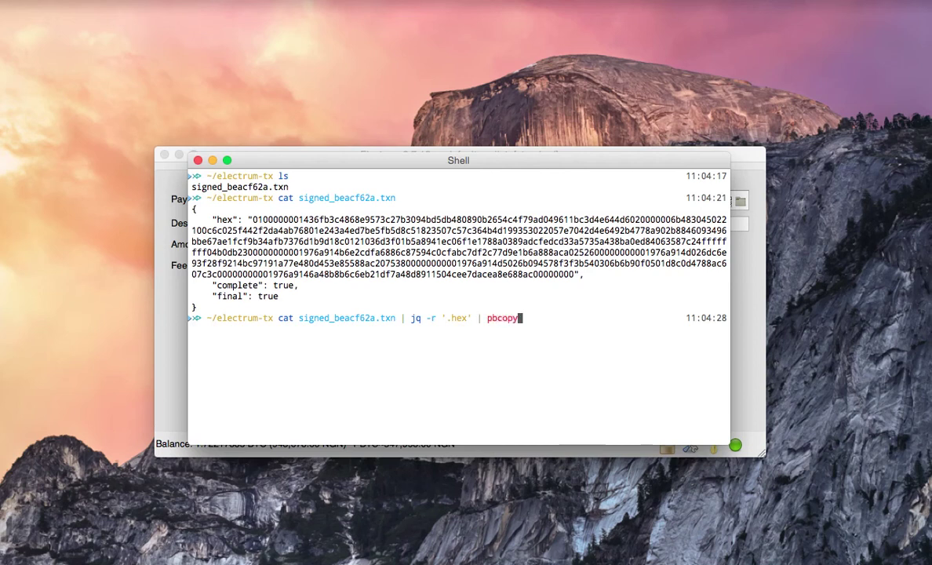
key("Return")
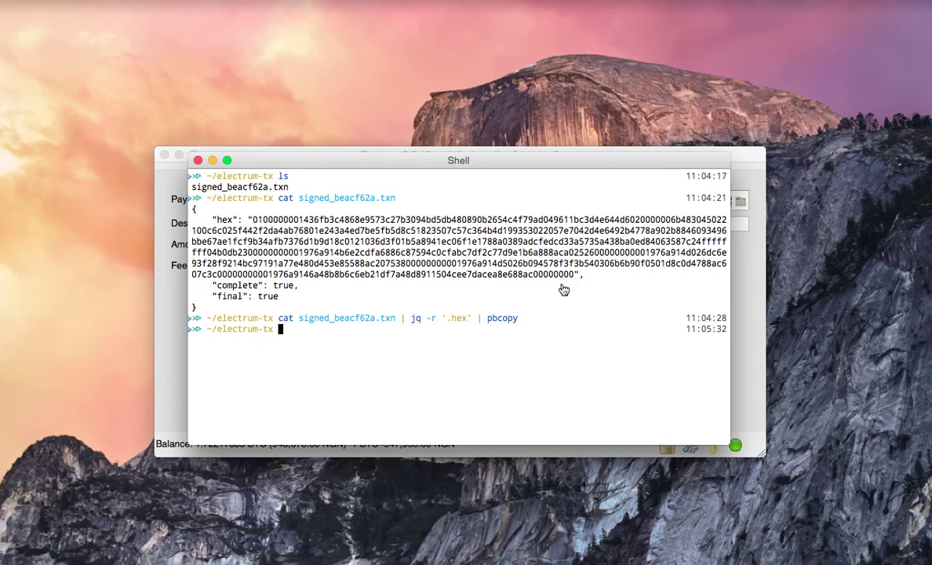
key("super+Tab")
left_click(561, 288)
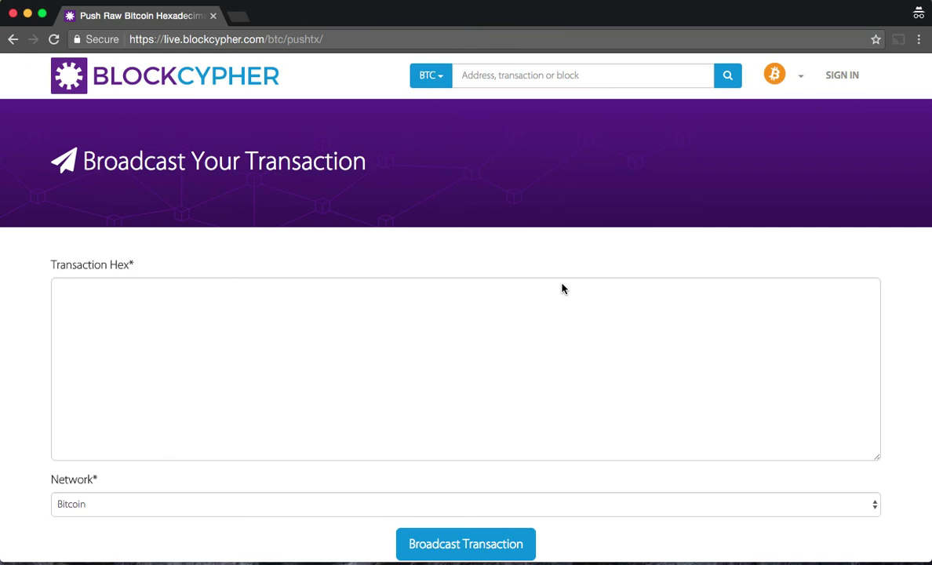
Paste the signed transaction hex into BlockCypher's Transaction Hex box.
left_click(533, 321)
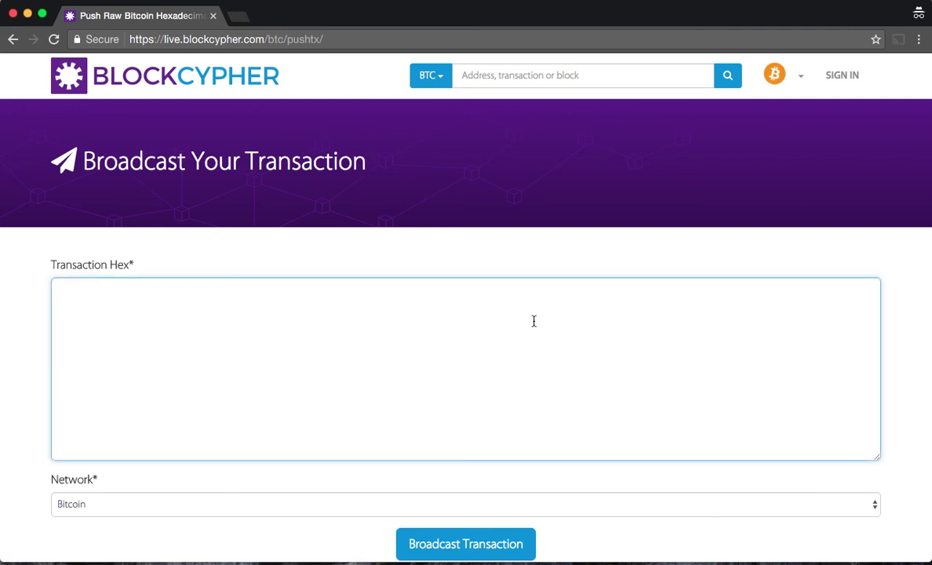
key("super+v")
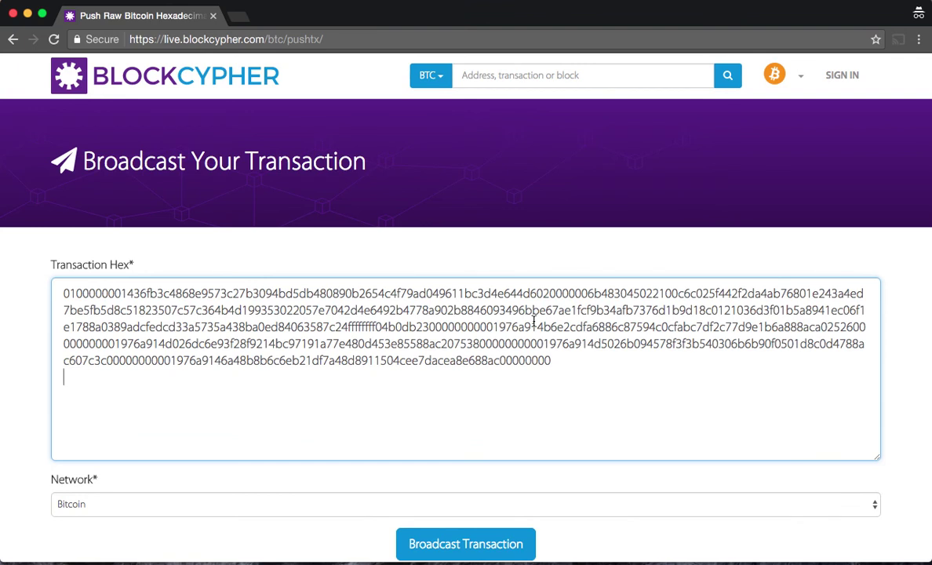
scroll(534, 321, "down", 2)
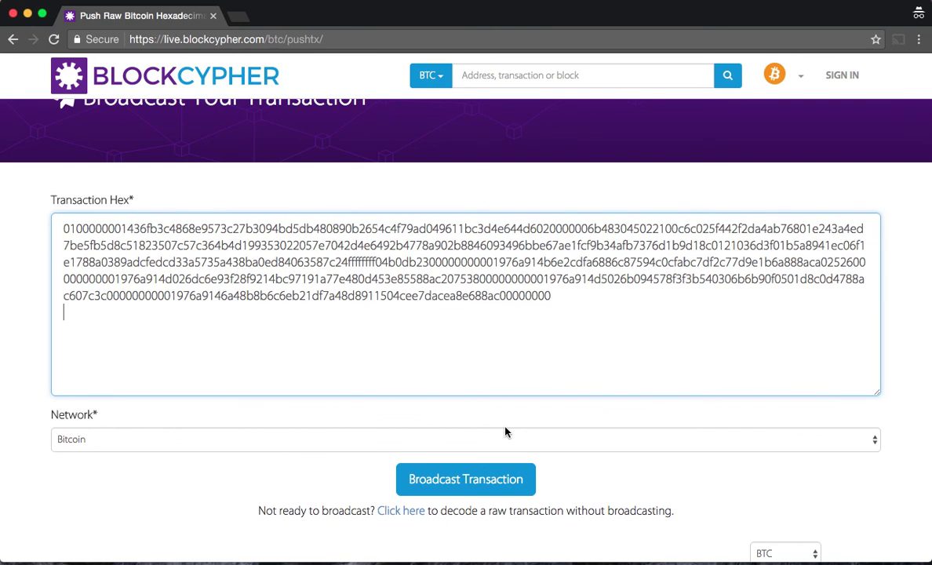
Choose Bitcoin Testnet in the Network dropdown.
left_click(146, 449)
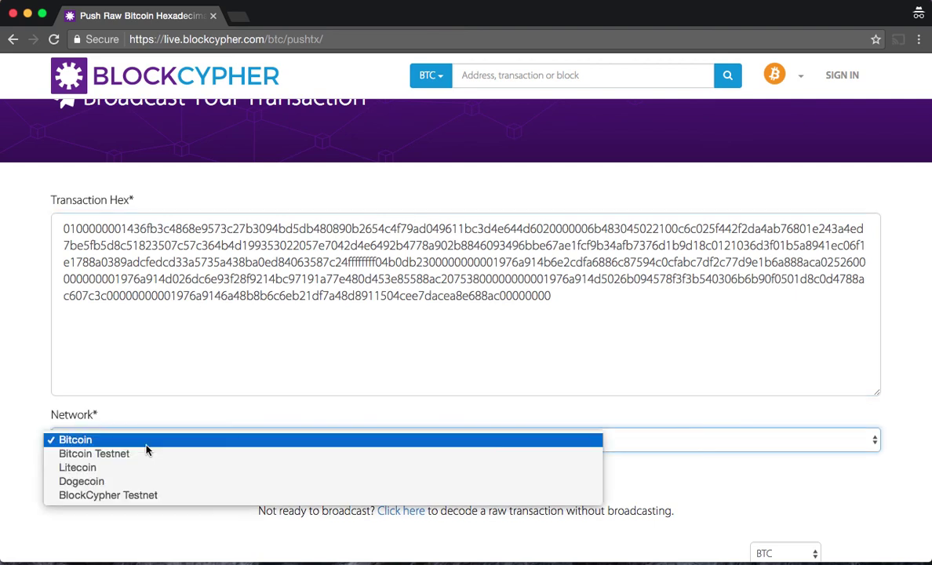
left_click(146, 452)
left_click(193, 447)
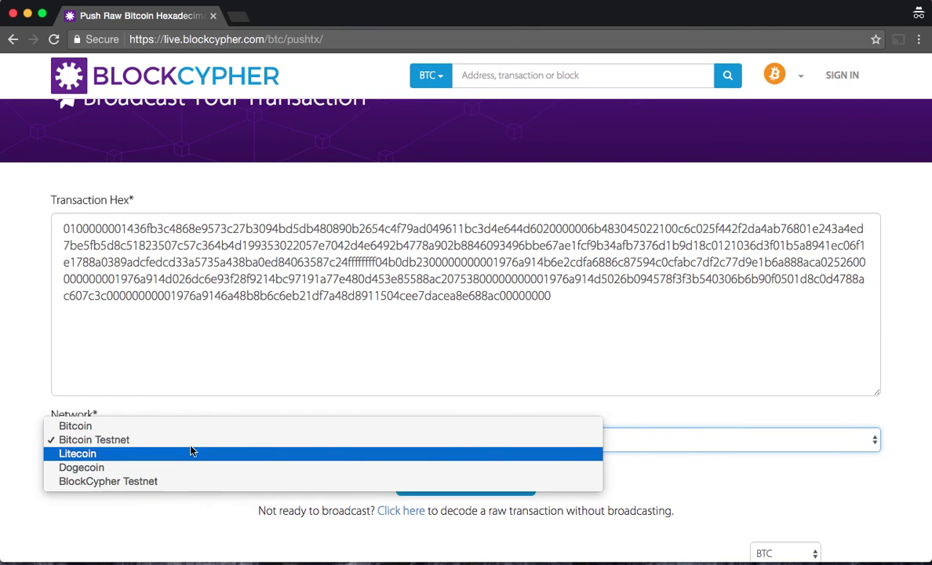
left_click(231, 448)
left_click(451, 451)
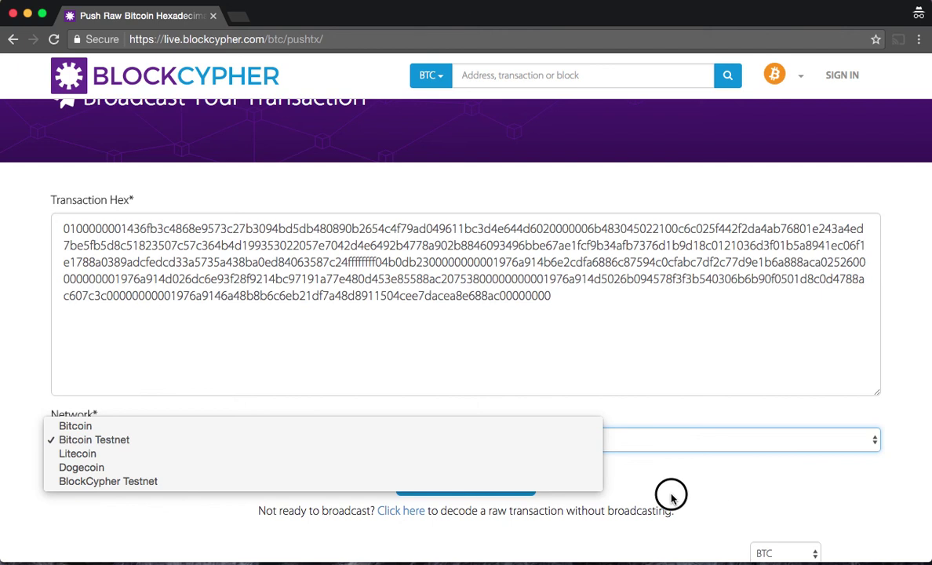
left_click(591, 442)
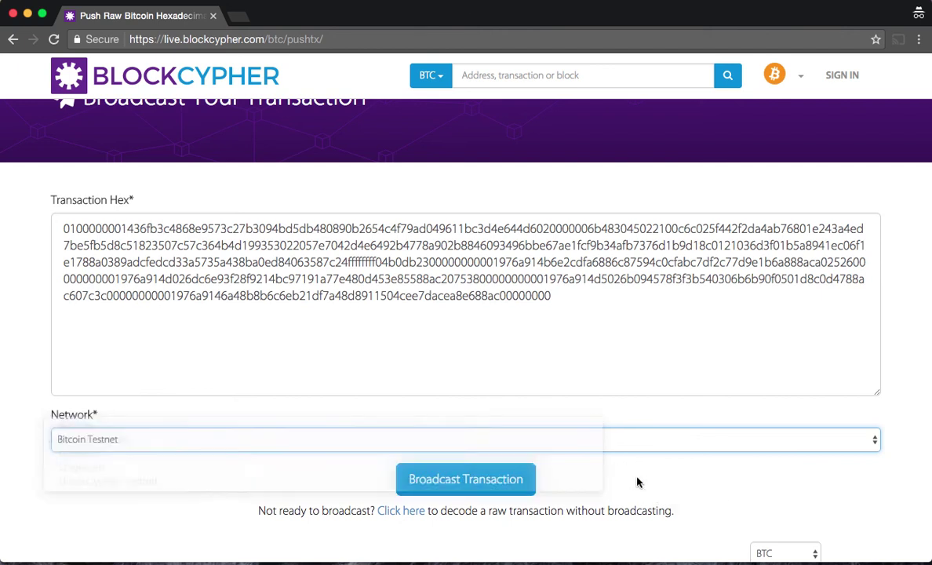
Broadcast the transaction, reaching a success page with 0.0000048 BTC fee and 0/6 confirmations.
left_click(471, 478)
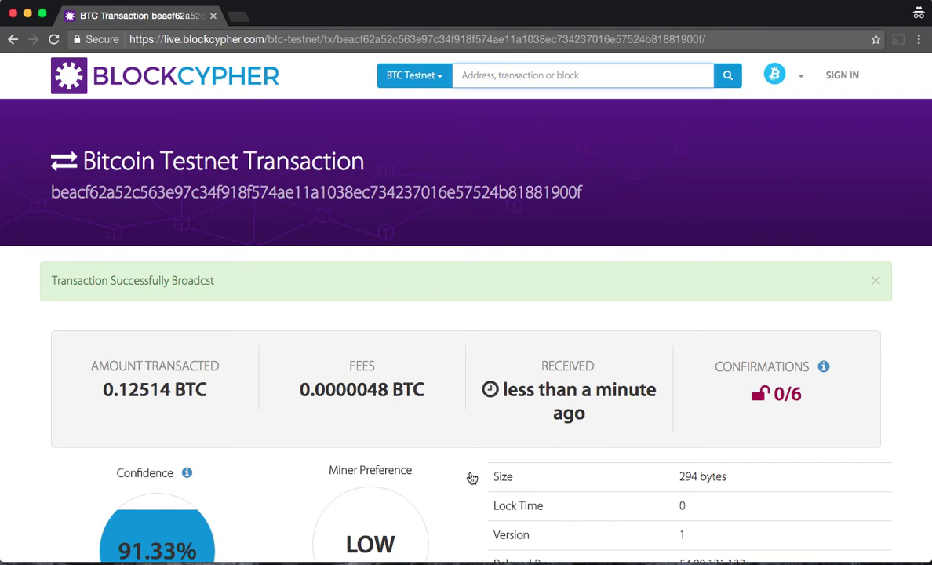
key("super+Tab")
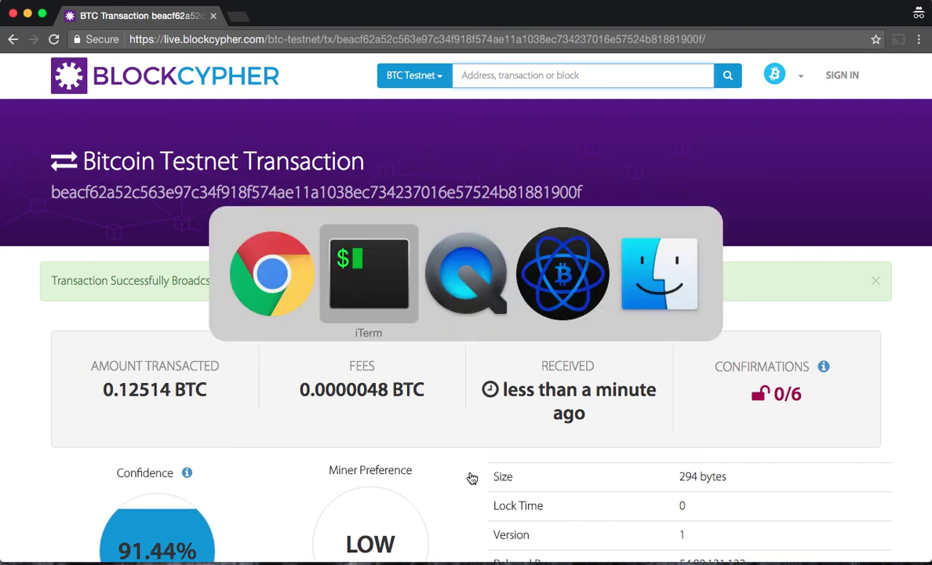
Open Electrum's History and select the unconfirmed −0.0250048 BTC payment at the top.
key("super+Tab")
key("super+Tab")
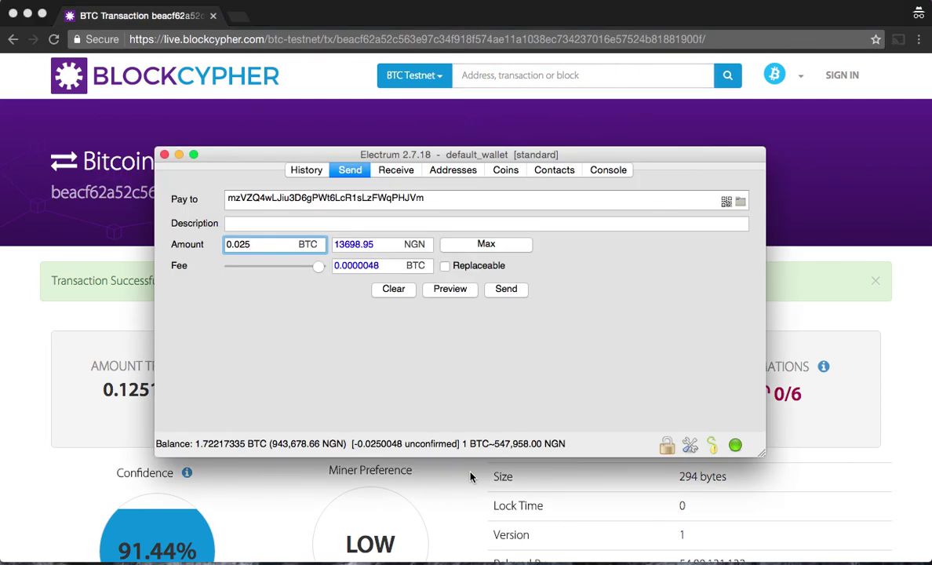
left_click(316, 172)
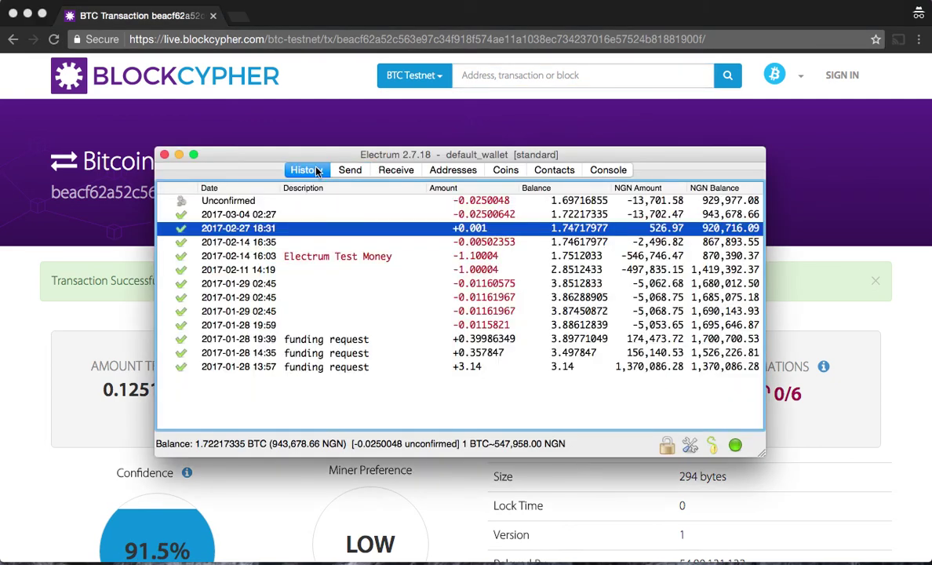
left_click(242, 201)
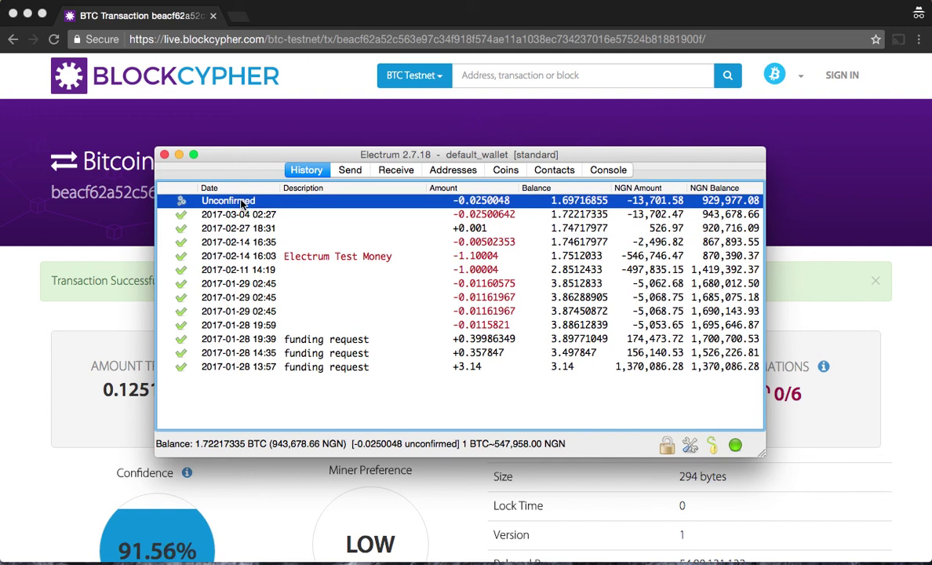